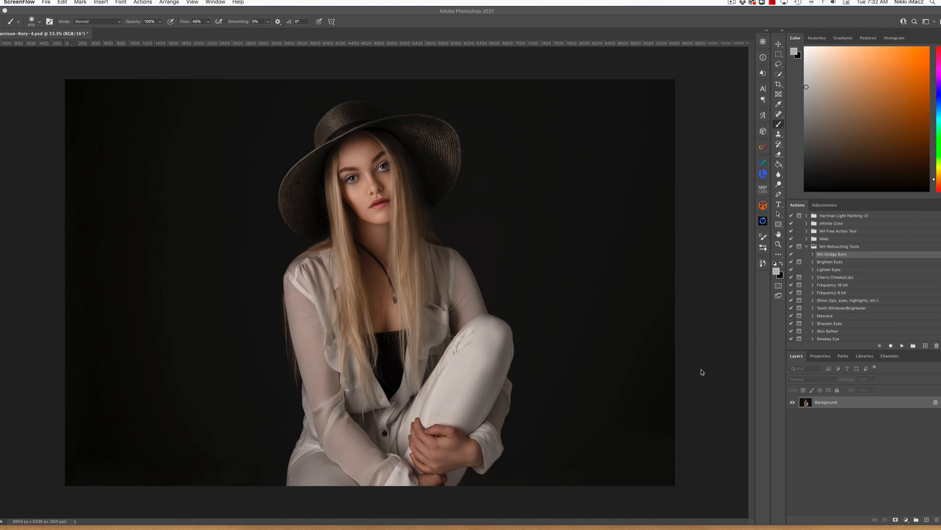
Step: Use Lumenzia to create curves layers for all wide zones as BlendIf, then close its panel
left_click(760, 171)
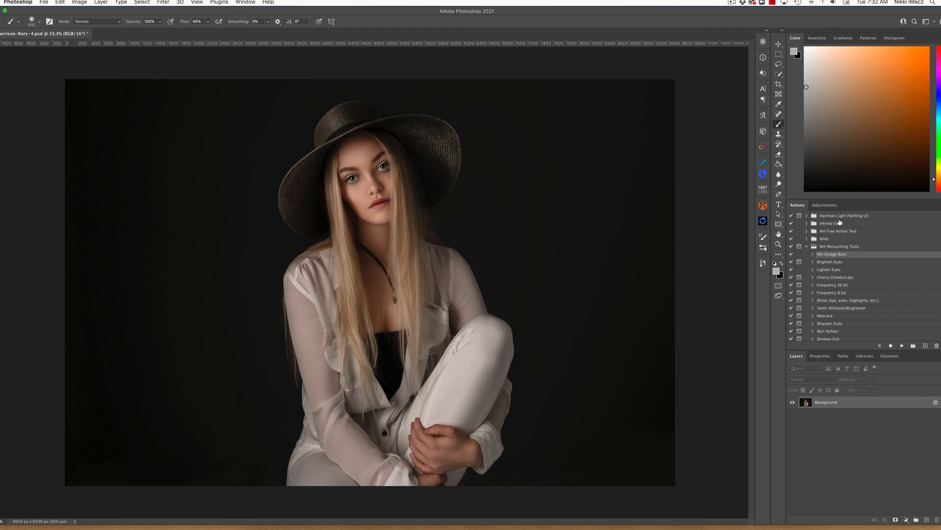
left_click(763, 173)
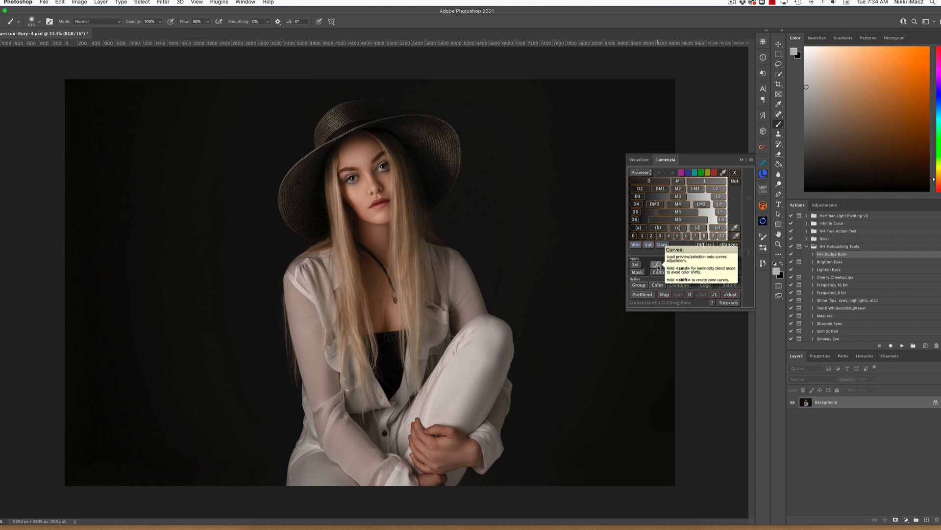
left_click(658, 267)
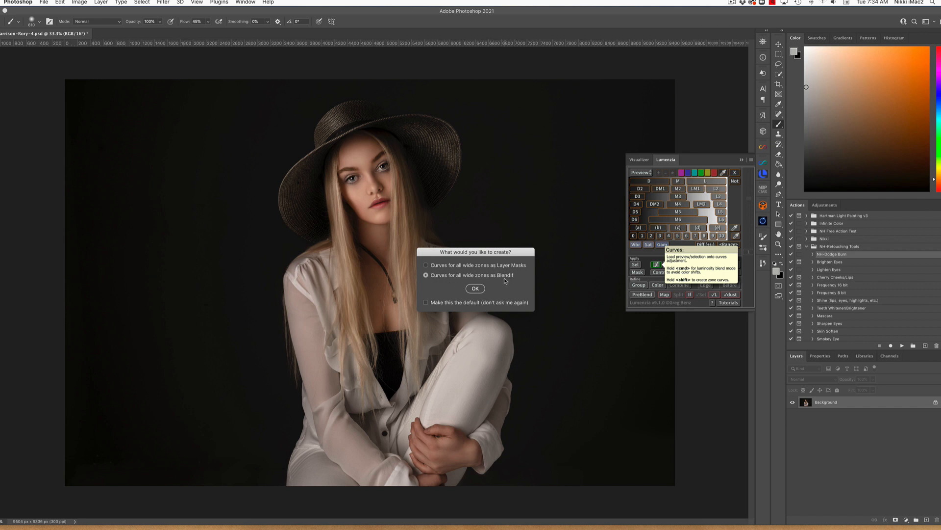
left_click(476, 289)
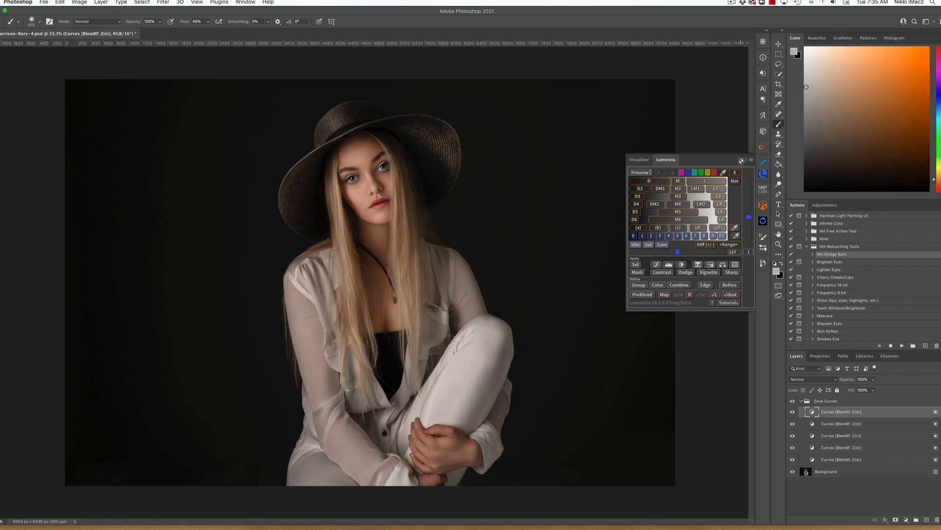
left_click(741, 160)
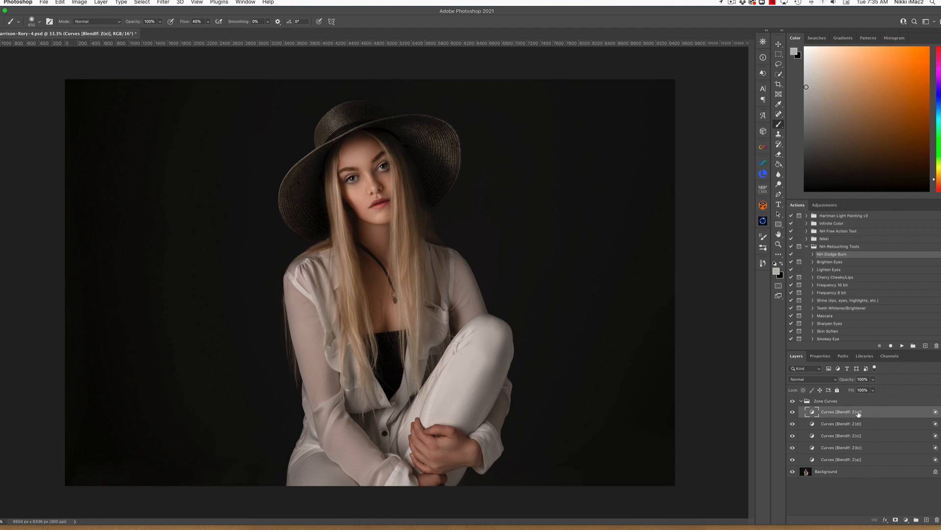
Step: Brighten the Z(e) zone by raising its RGB curve near input 100
double_click(813, 412)
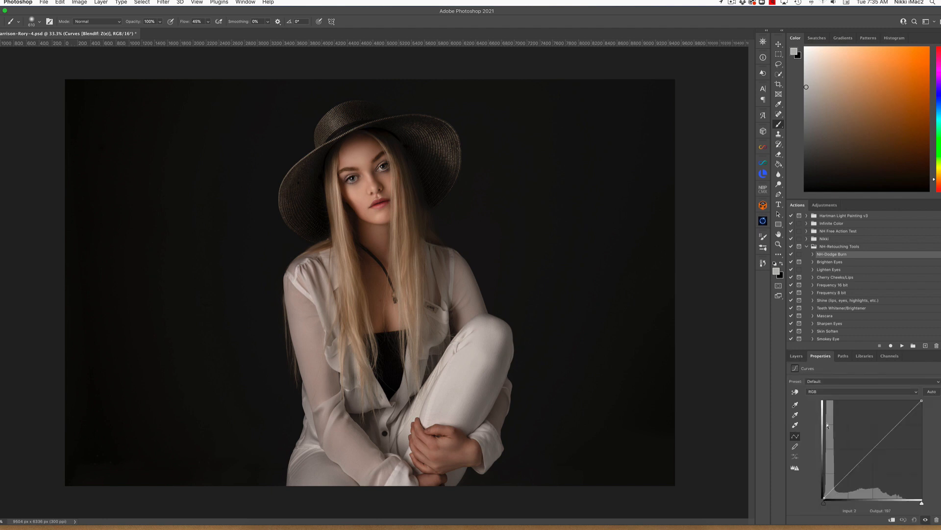
left_click_drag(863, 458, 863, 444)
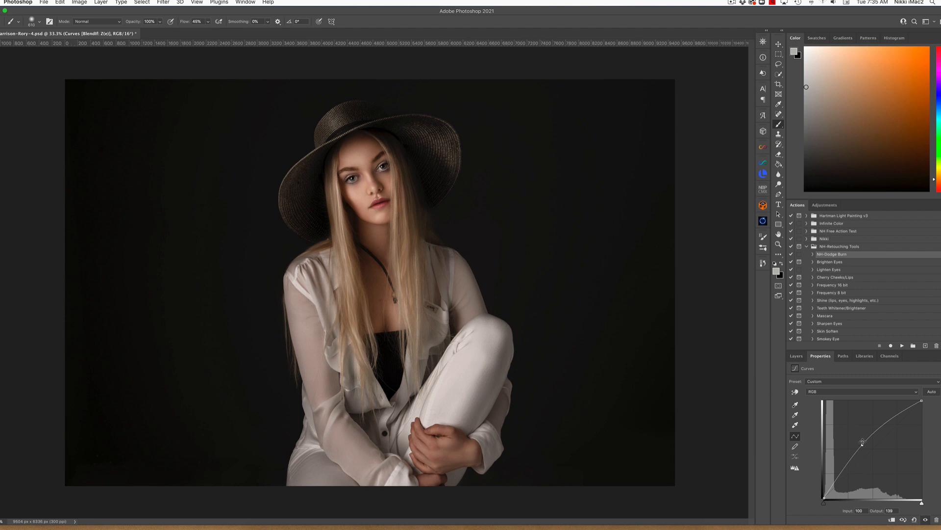
mouse_move(863, 445)
left_mouse_down()
mouse_move(863, 436)
mouse_move(861, 446)
left_mouse_up()
left_click(795, 356)
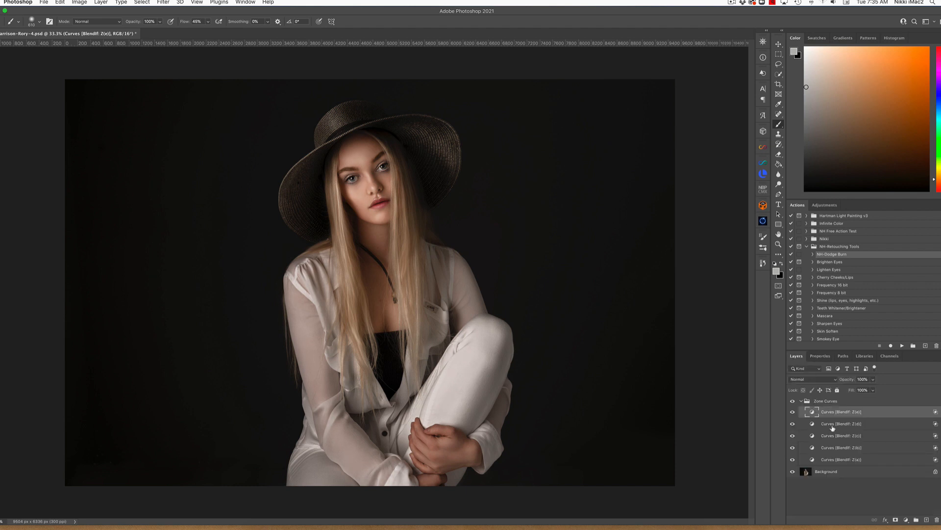
Step: Darken the Z(a) zone by lowering its RGB curve at input 94 to output 82
double_click(813, 460)
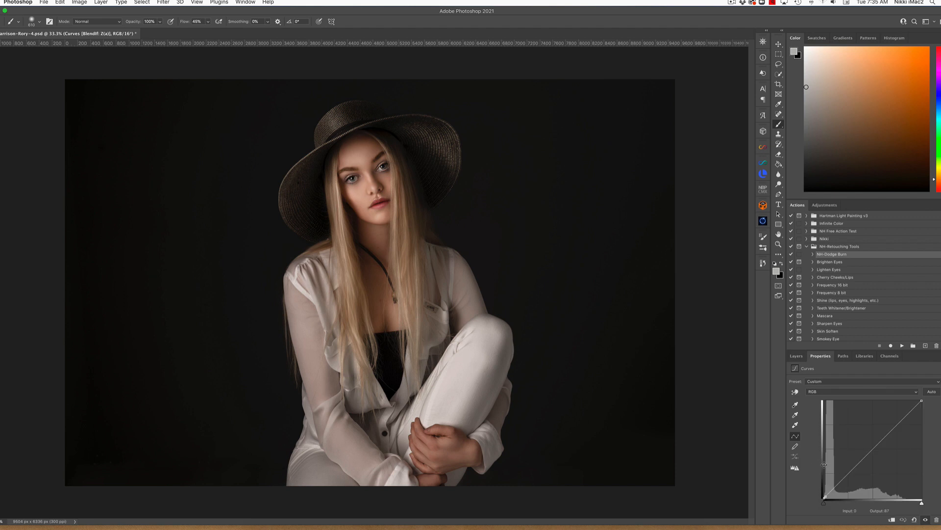
left_click(859, 464)
left_click_drag(859, 464, 861, 467)
left_click(824, 392)
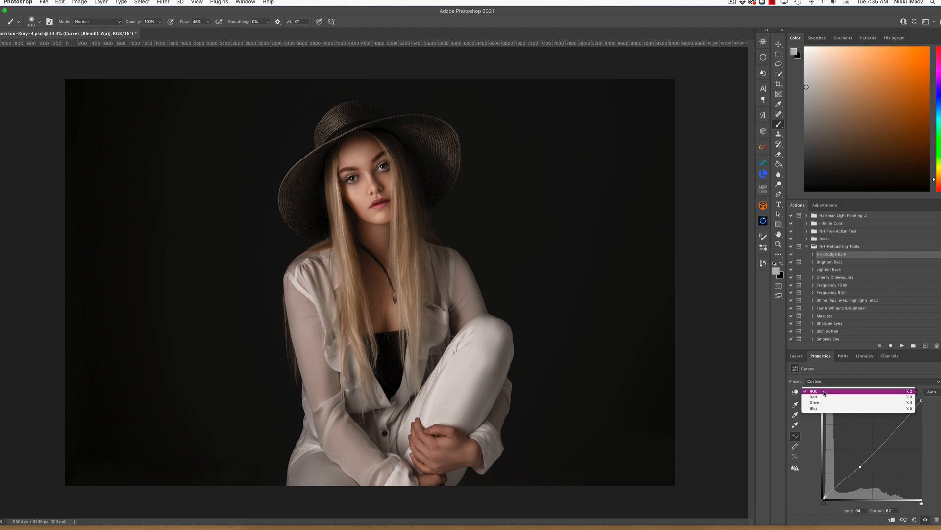
left_click(824, 392)
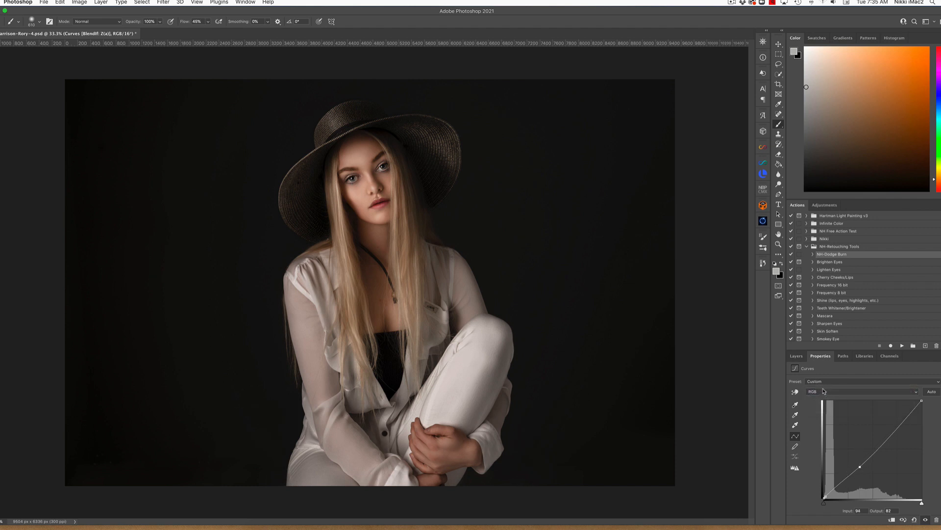
left_click(796, 357)
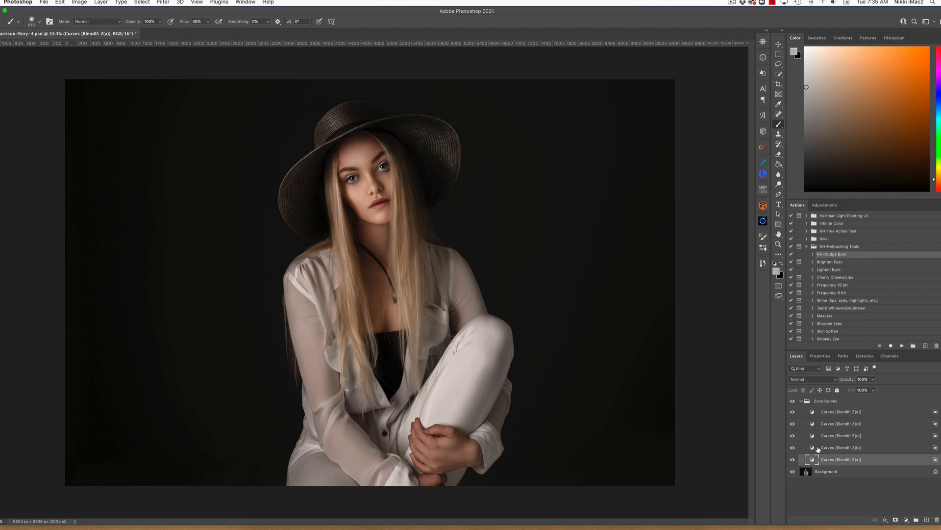
Step: Darken the Z(b) zone by lowering its RGB curve at input 114 to output 100
double_click(813, 447)
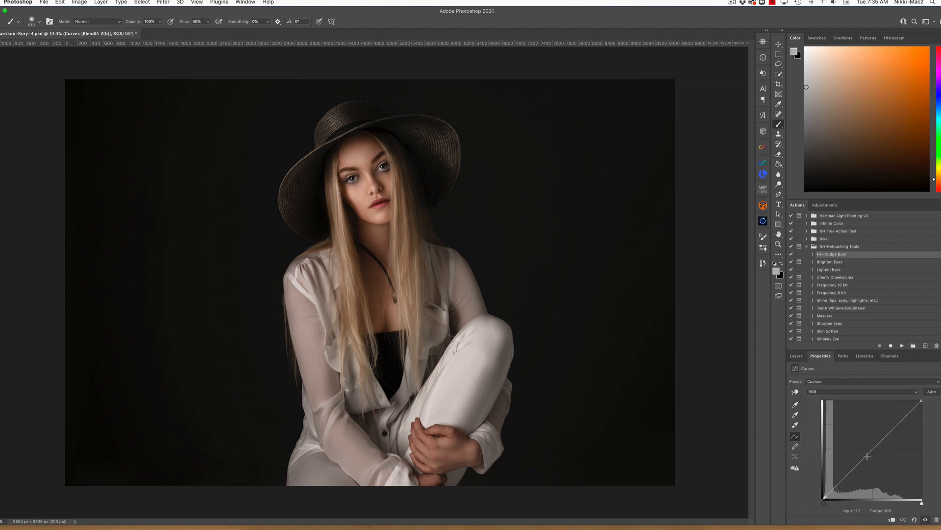
left_click_drag(868, 456, 867, 460)
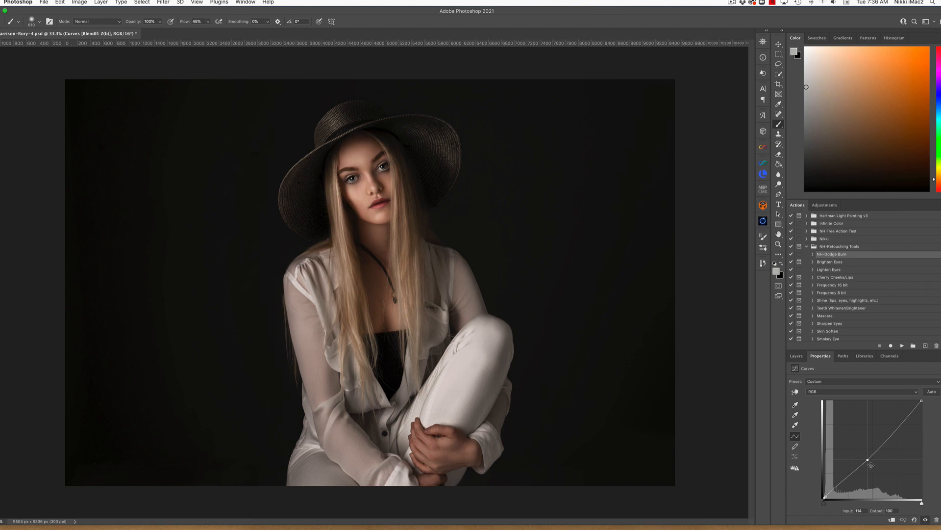
left_click(820, 391)
left_click(818, 392)
left_click(797, 360)
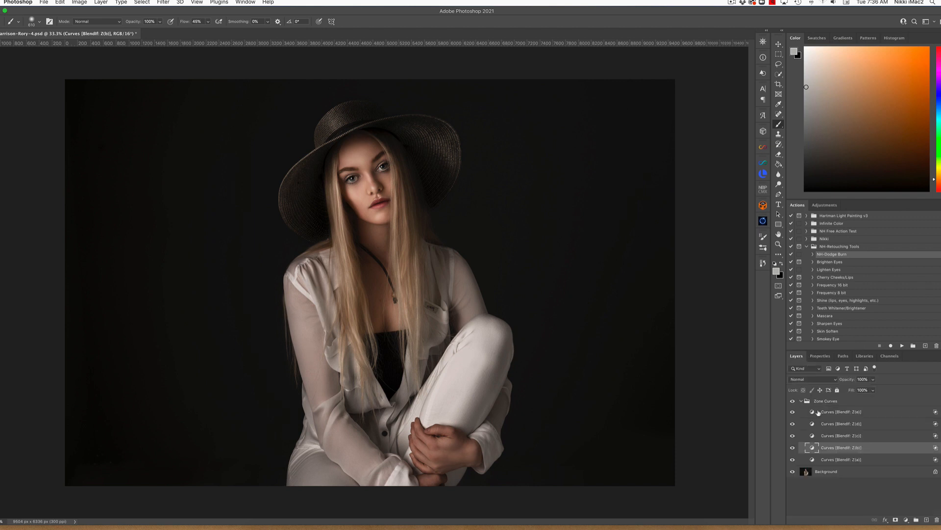
Step: Brighten the Z(d) zone slightly by raising its RGB curve at input 175 to output 183
left_click(824, 425)
left_click(823, 423)
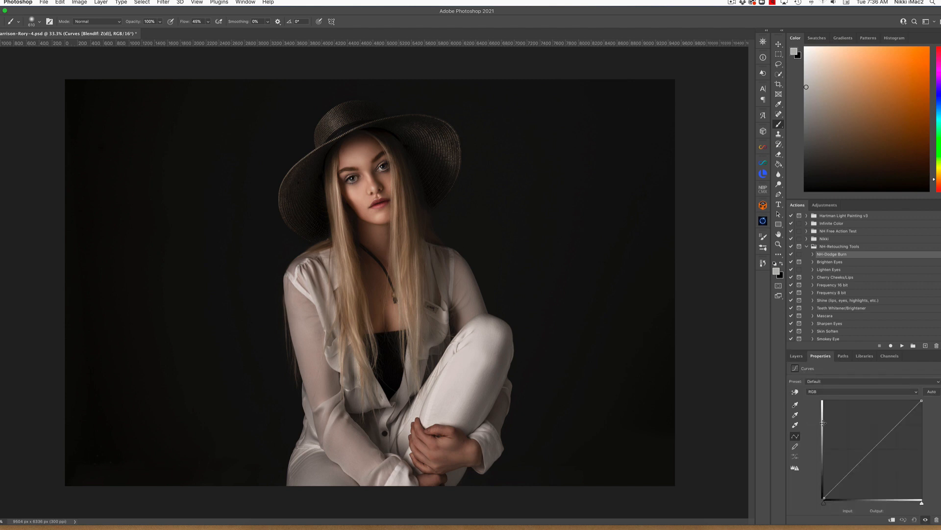
left_click(874, 444)
left_click_drag(874, 445, 862, 455)
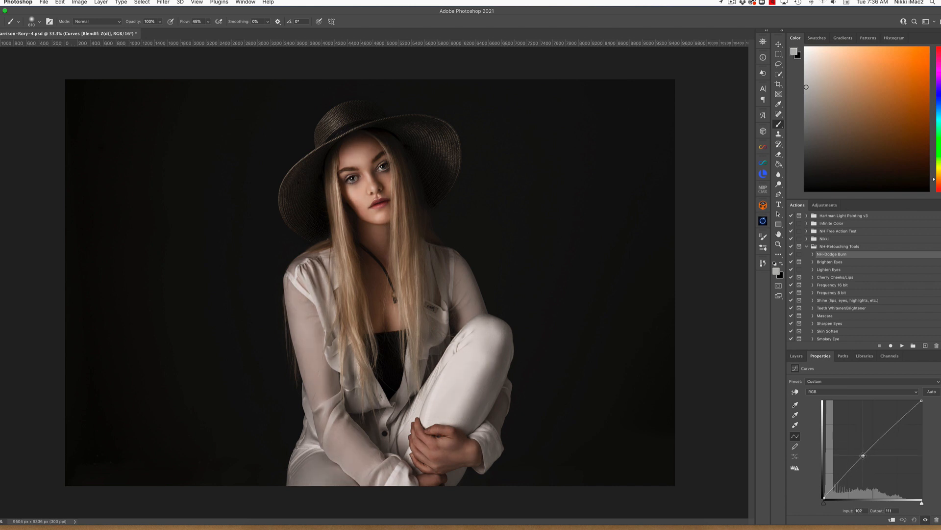
left_click_drag(863, 455, 892, 428)
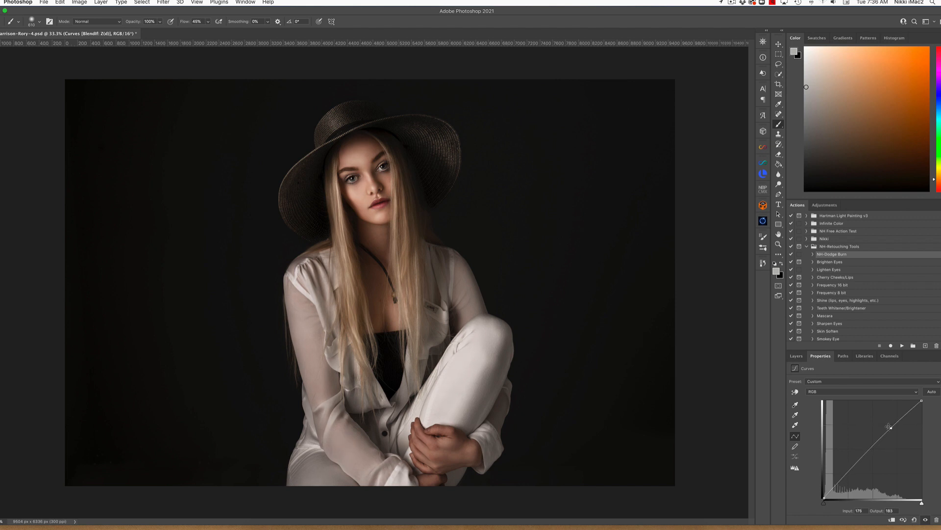
left_click(800, 357)
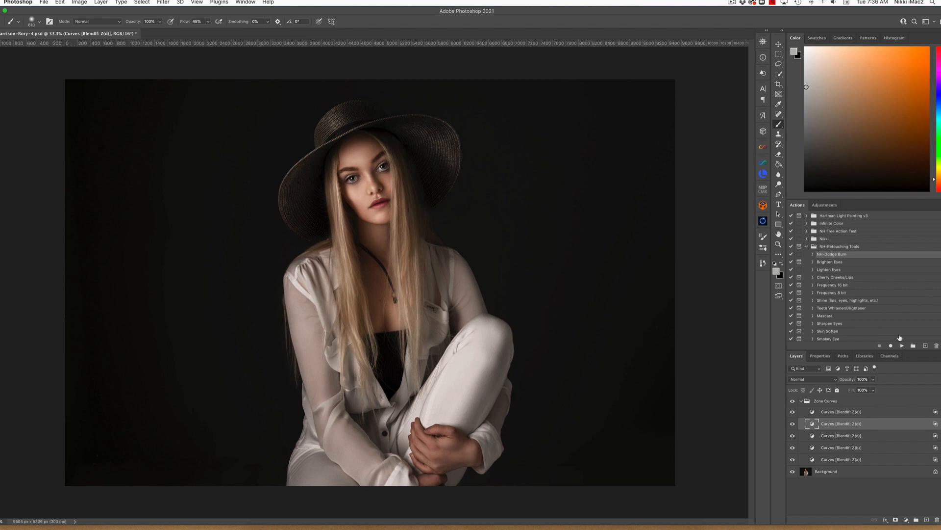
Step: Tint the Z(a) shadow zone with slight point adjustments on its Red and Blue curves
double_click(812, 459)
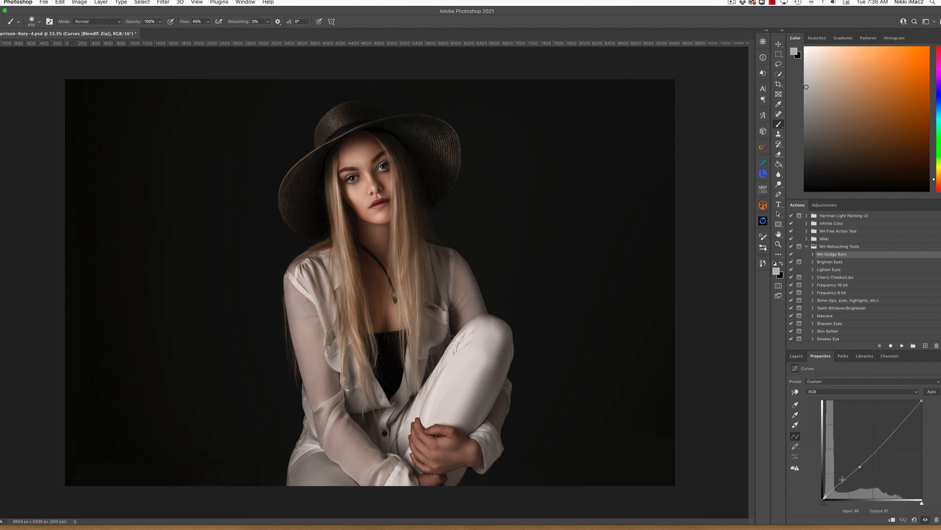
left_click(822, 392)
left_click(821, 397)
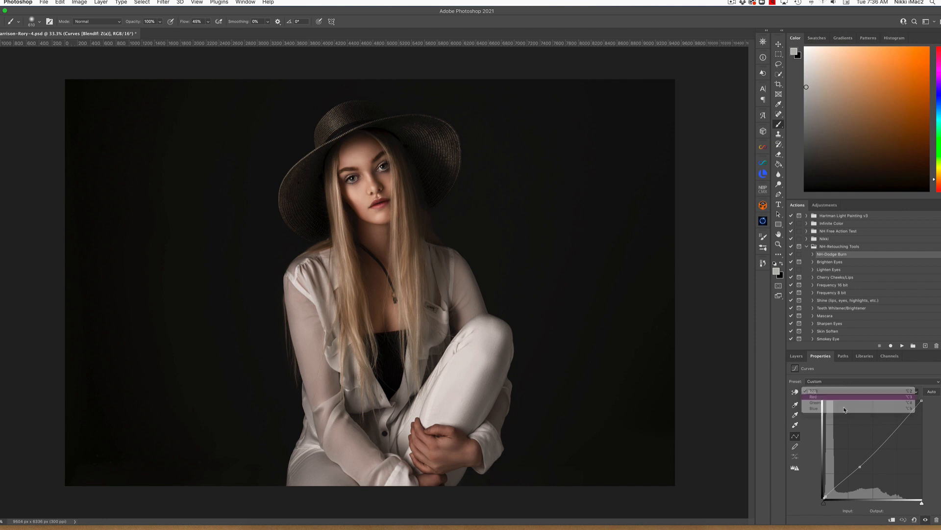
left_click(849, 472)
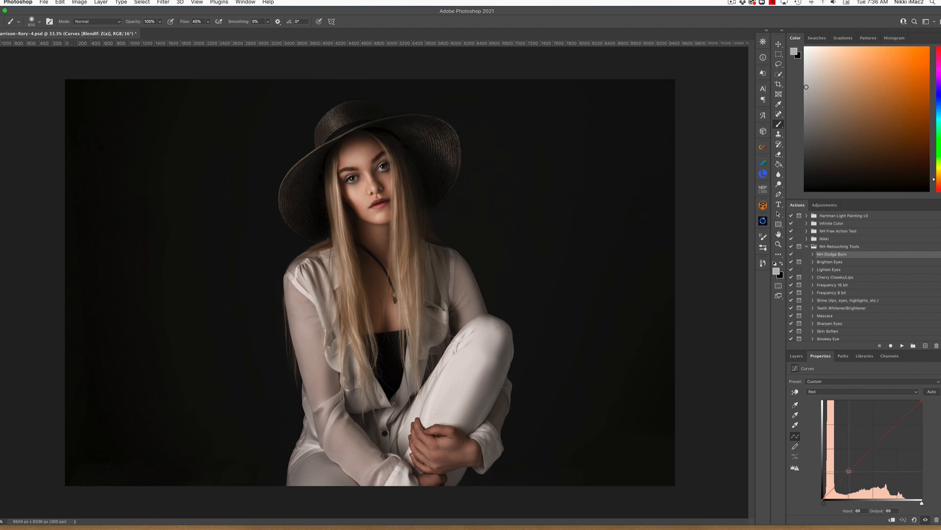
left_click(818, 392)
left_click(814, 402)
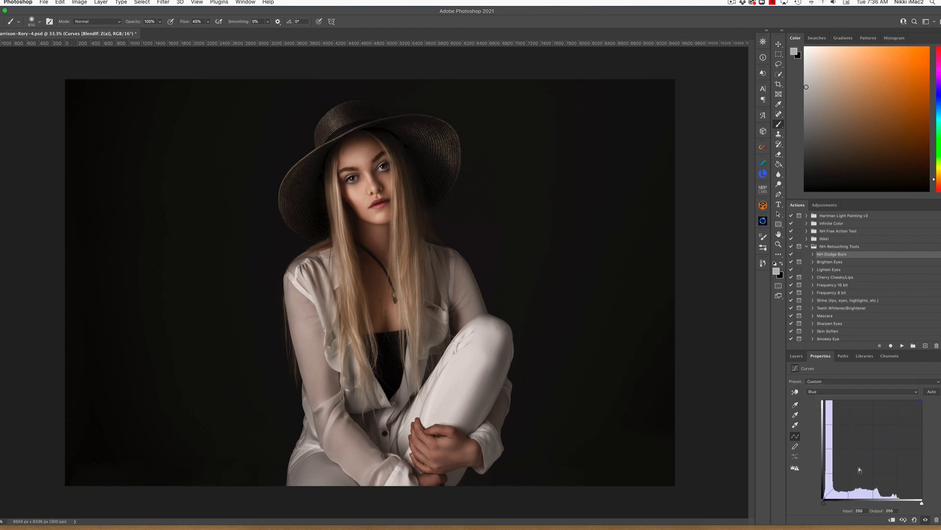
left_click(850, 473)
left_click(798, 356)
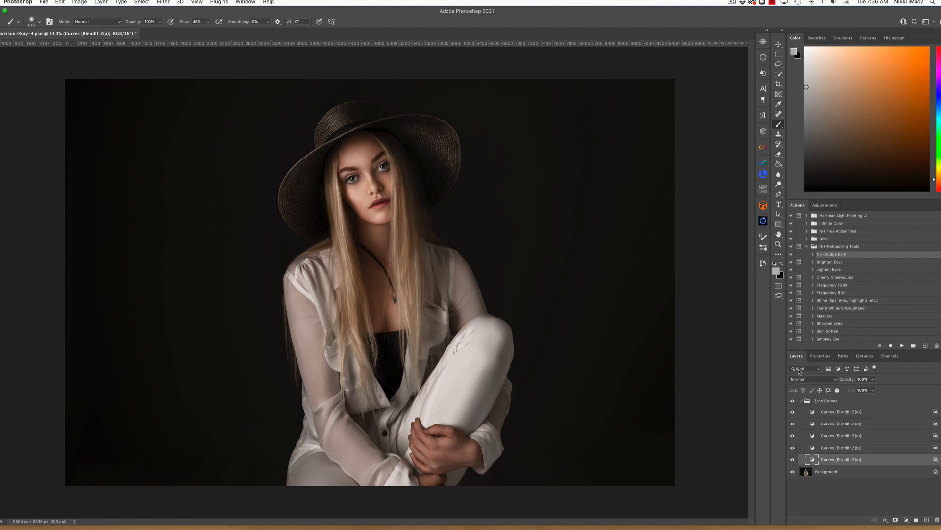
Step: Collapse the Zone Curves group, set its opacity to 72% and compare the image with and without it
left_click(801, 401)
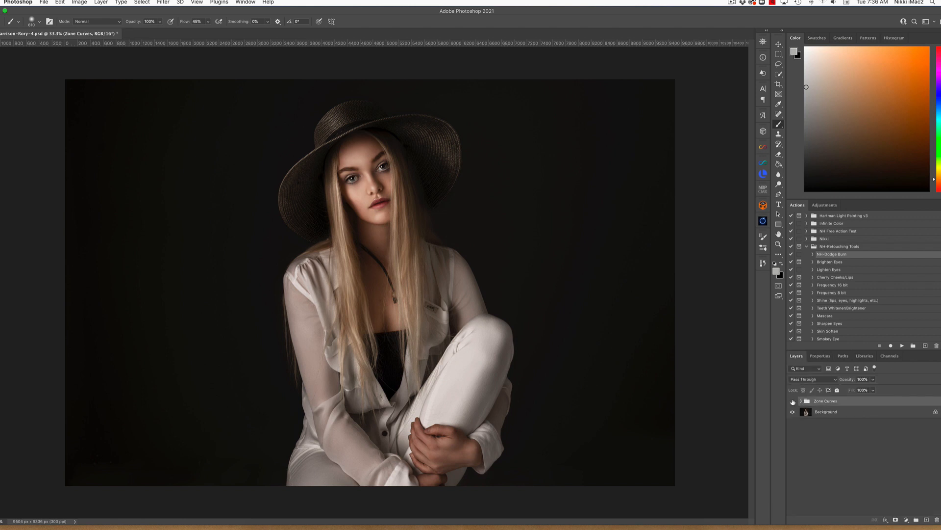
left_click(792, 401)
mouse_move(874, 379)
left_mouse_down()
mouse_move(875, 390)
mouse_move(864, 391)
left_mouse_up()
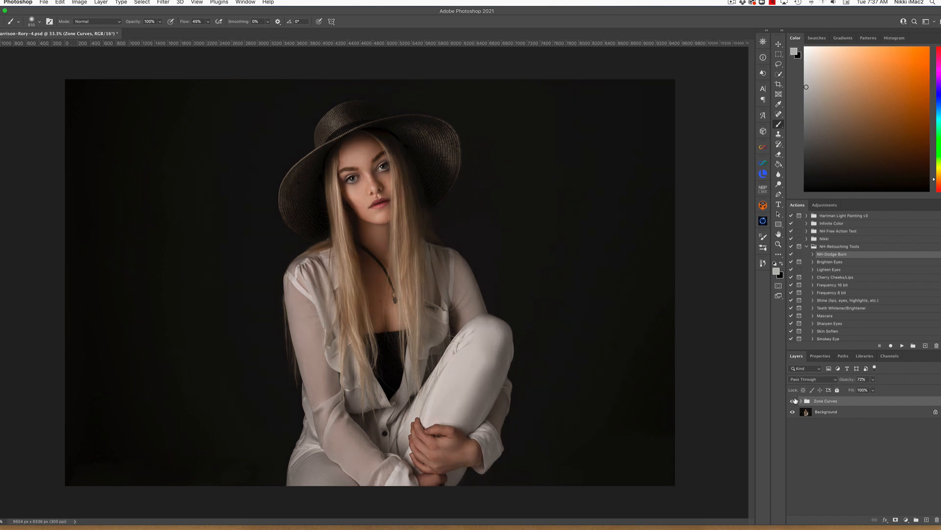
left_click(793, 401)
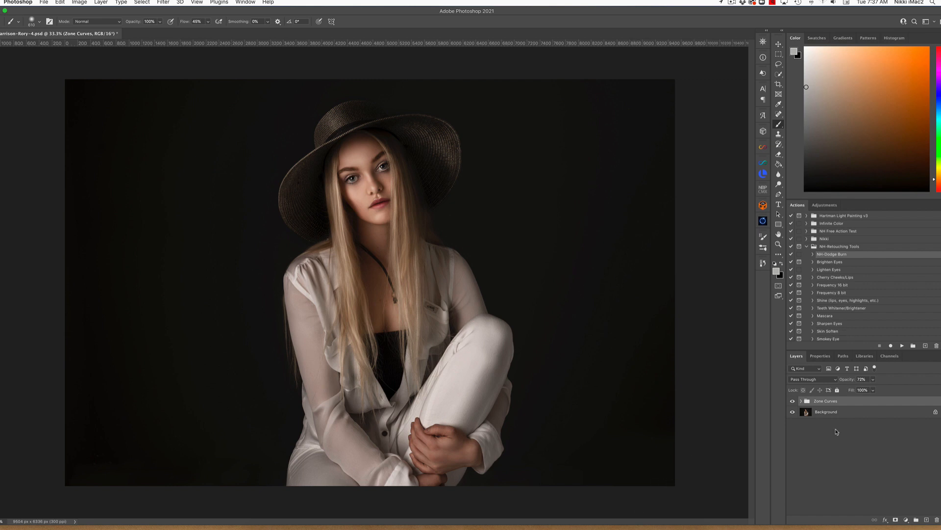
Step: Add a layer mask to the Zone Curves group and paint black over the bright raised trouser leg, reducing the brush size to 277
left_click(895, 519)
key("x")
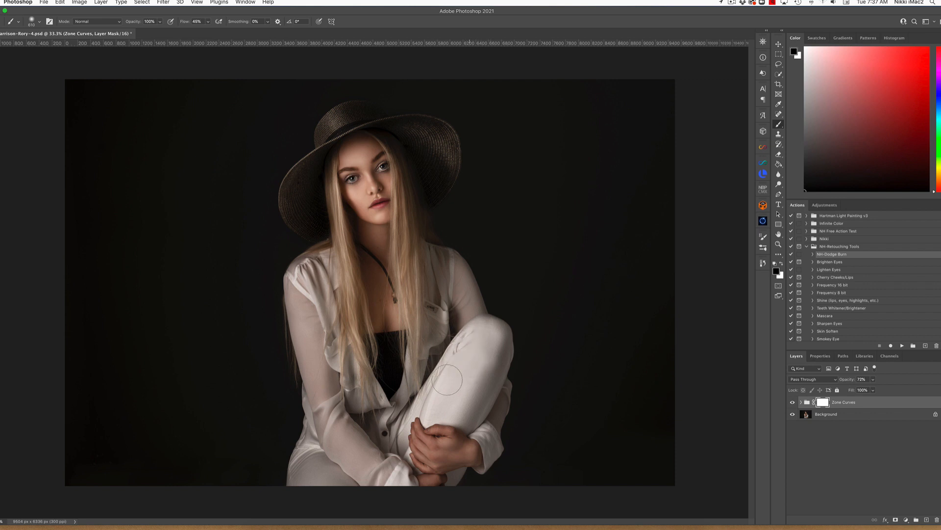
left_click_drag(483, 349, 460, 350)
key("bracketleft")
key("bracketleft")
key("bracketleft")
key("bracketleft")
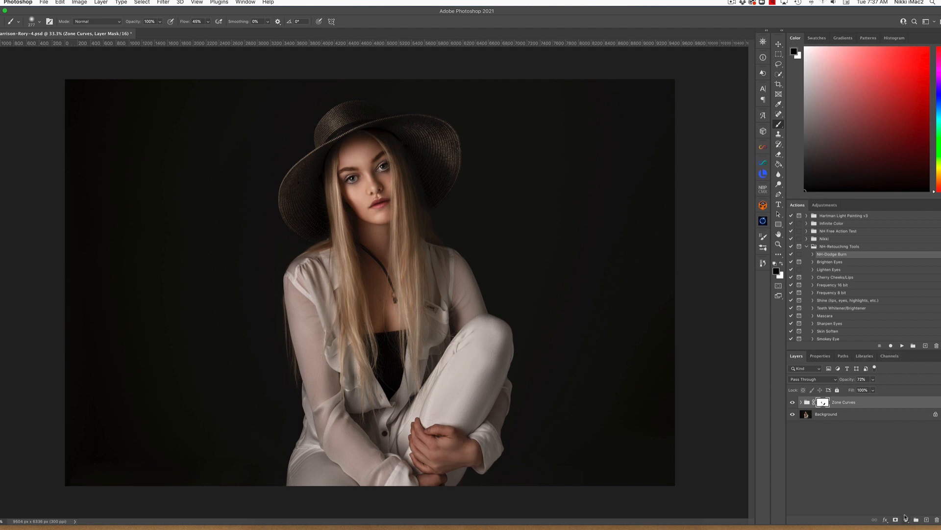
Step: Add a Selective Color adjustment and set its Blacks to Cyan +1, Yellow +3 and Black -1
left_click(906, 519)
left_click(912, 520)
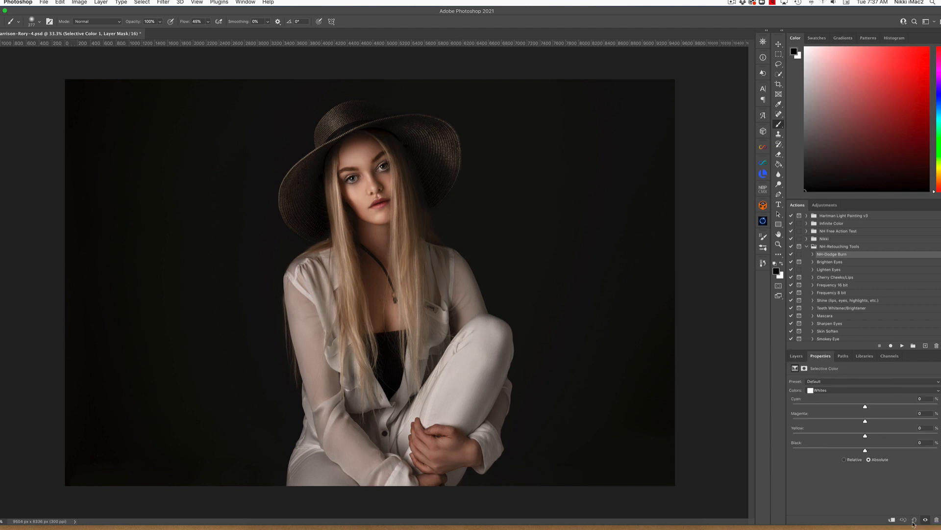
left_click(835, 391)
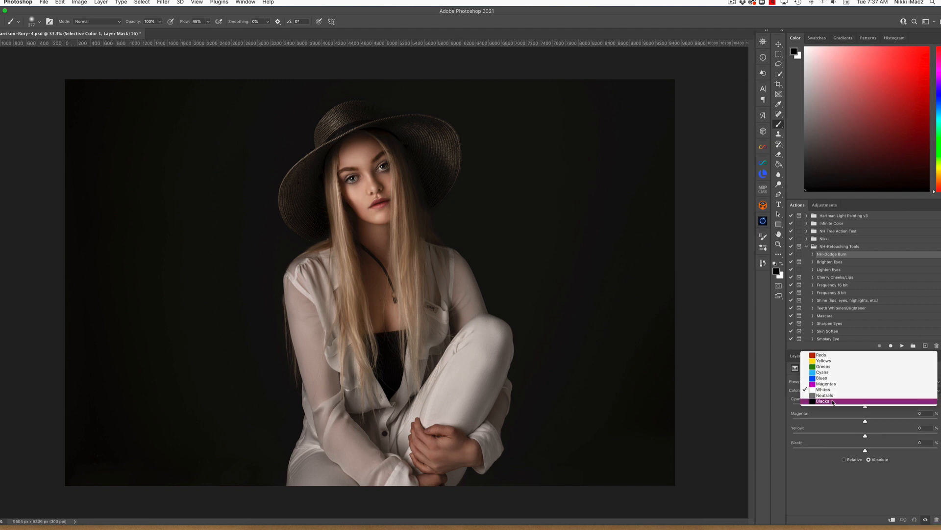
left_click(841, 402)
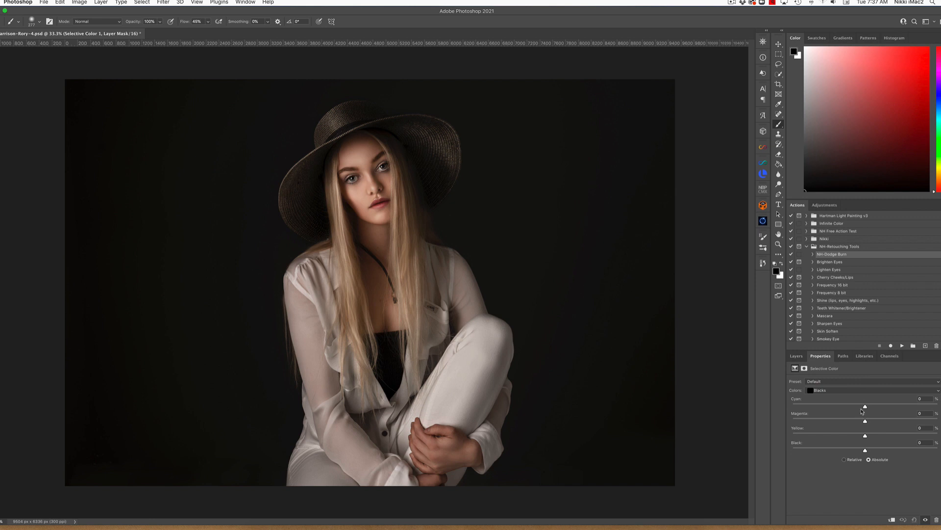
left_click_drag(864, 438, 864, 438)
left_click_drag(864, 436, 865, 408)
Step: Set the Neutrals to Yellow +1 in the Selective Color adjustment
left_click(839, 395)
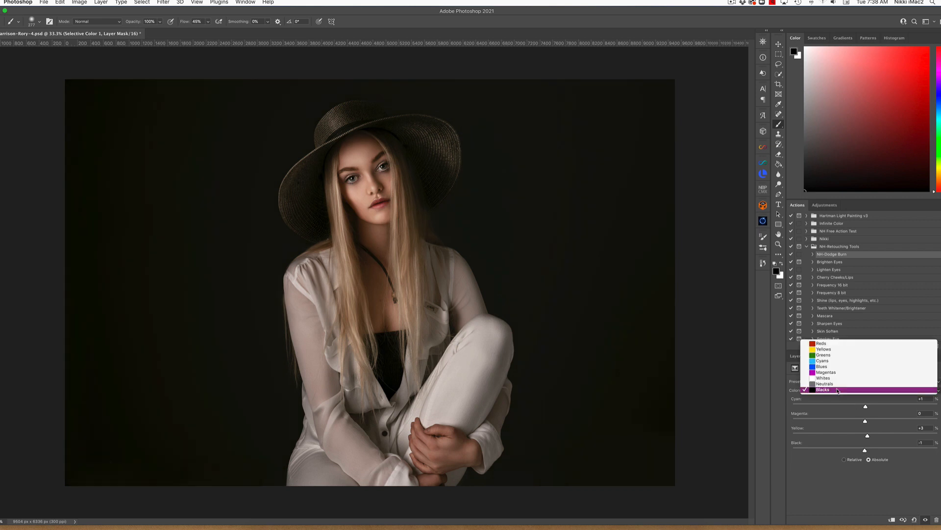
left_click(836, 385)
left_click_drag(864, 434, 867, 437)
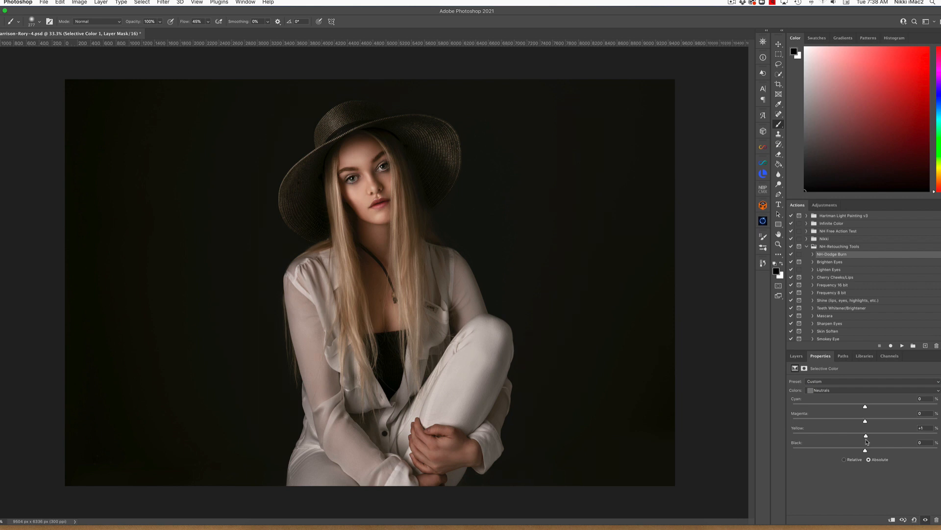
Step: Set the Whites to Cyan +3 and Black 0 in the Selective Color adjustment
left_click(838, 390)
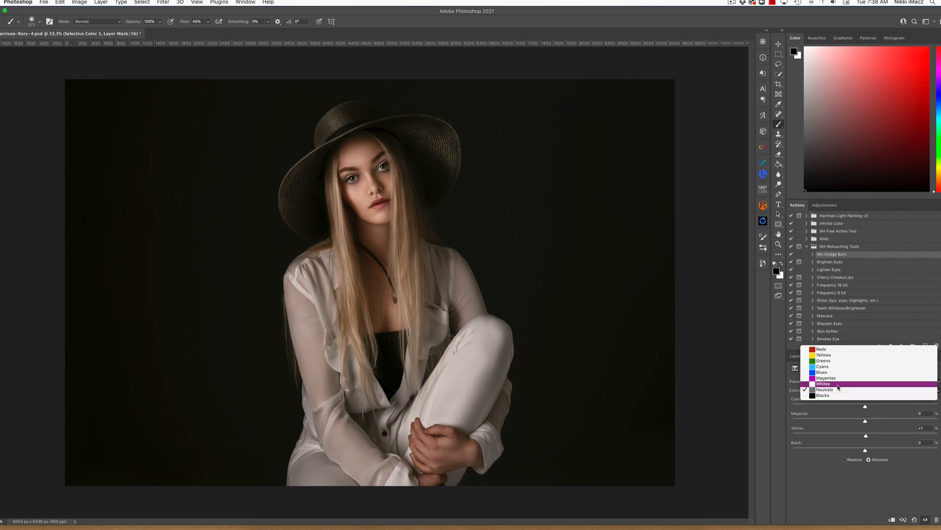
left_click(833, 383)
left_click_drag(865, 408, 868, 409)
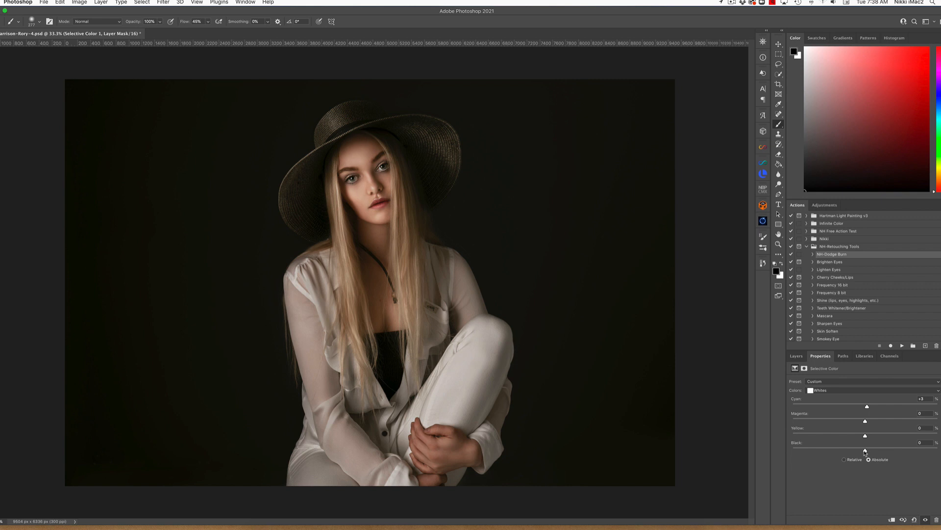
left_click_drag(866, 452, 864, 451)
left_click(920, 442)
type("0")
Step: Compare the portrait with and without the Selective Color adjustment
left_click(798, 356)
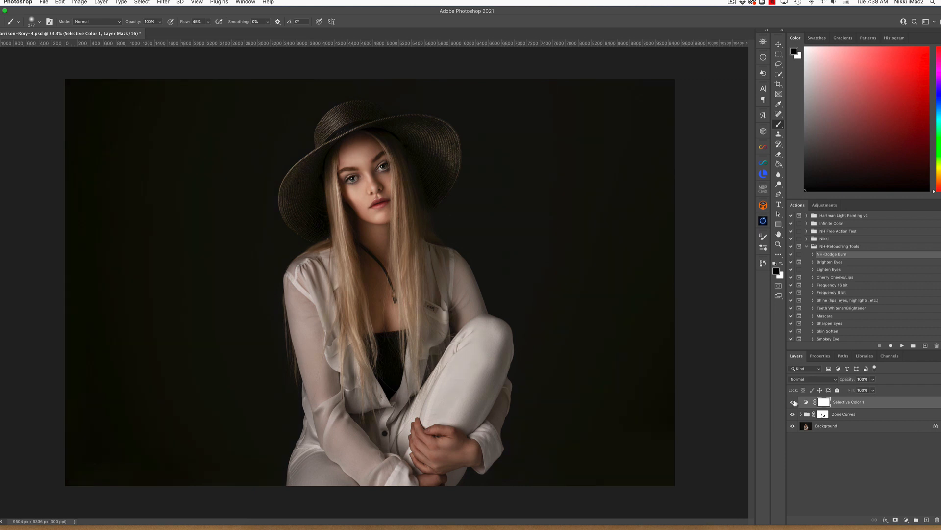
left_click(793, 402)
left_click(793, 402)
Step: Reduce the Zone Curves group opacity to 54% and compare the image with and without the group
left_click(863, 414)
left_click_drag(873, 380, 869, 392)
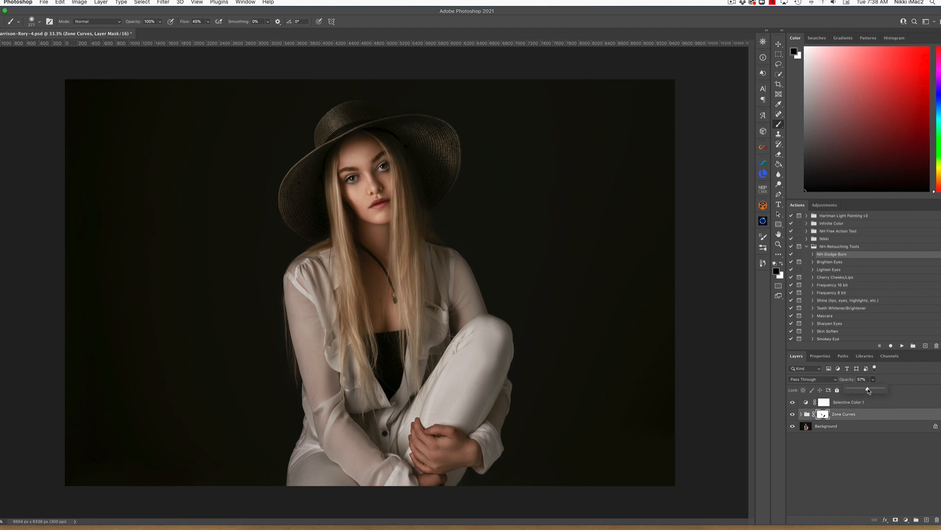
left_click_drag(868, 390, 866, 389)
left_click(792, 414)
left_click(793, 414)
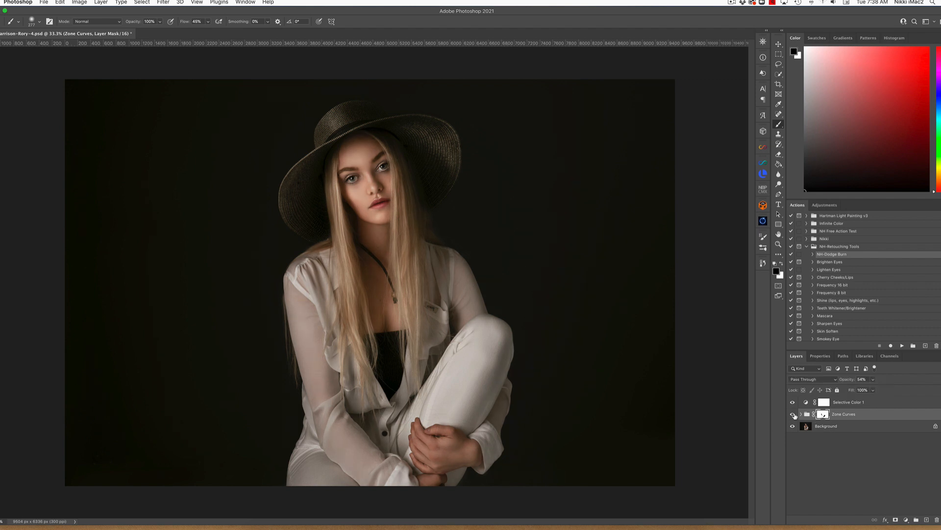